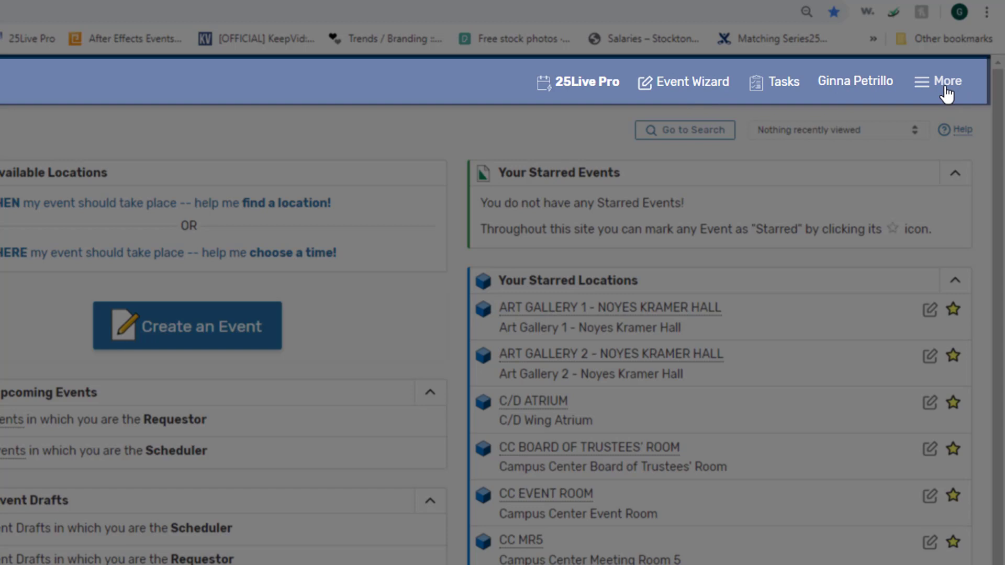
Step: Open the location Availability grid
click(947, 94)
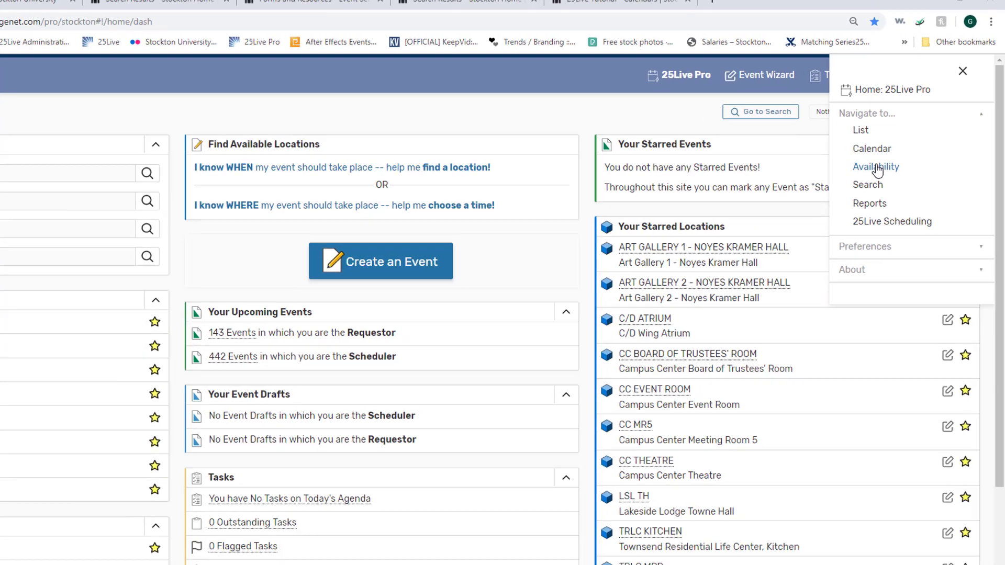
click(857, 199)
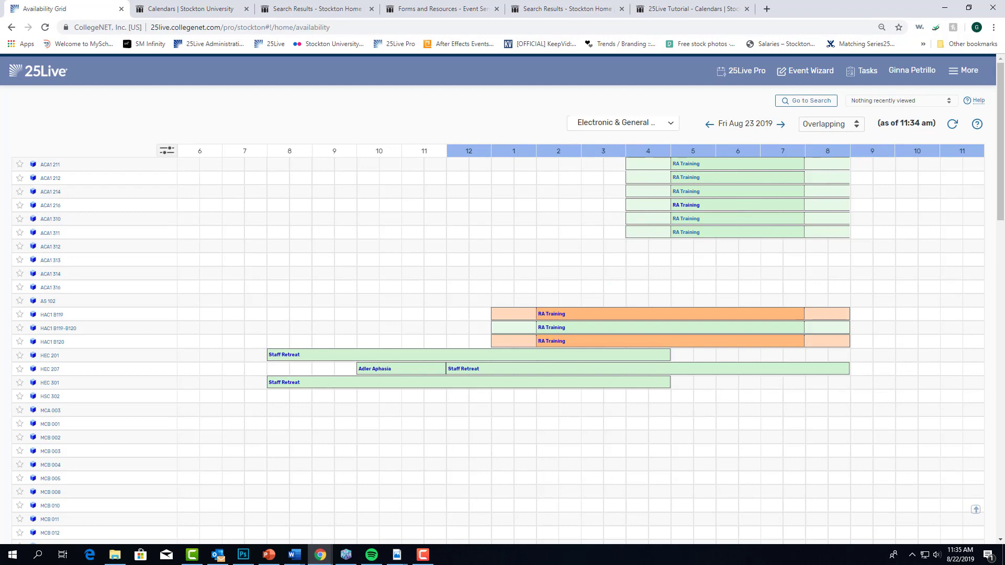
key(F10)
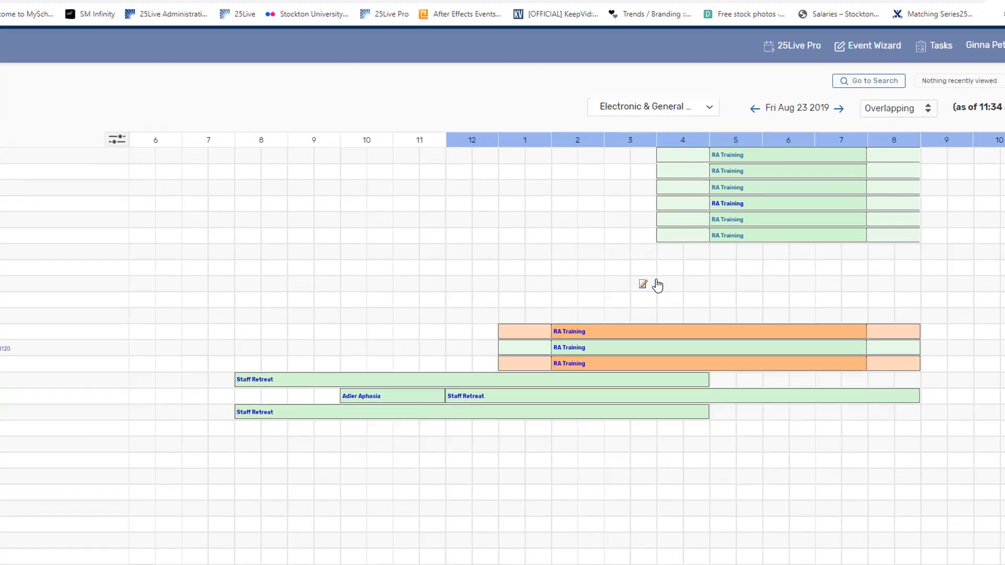
Step: Try to create an event in an empty slot on Fri Aug 23 2019, and move the grid to a permitted August date
click(627, 275)
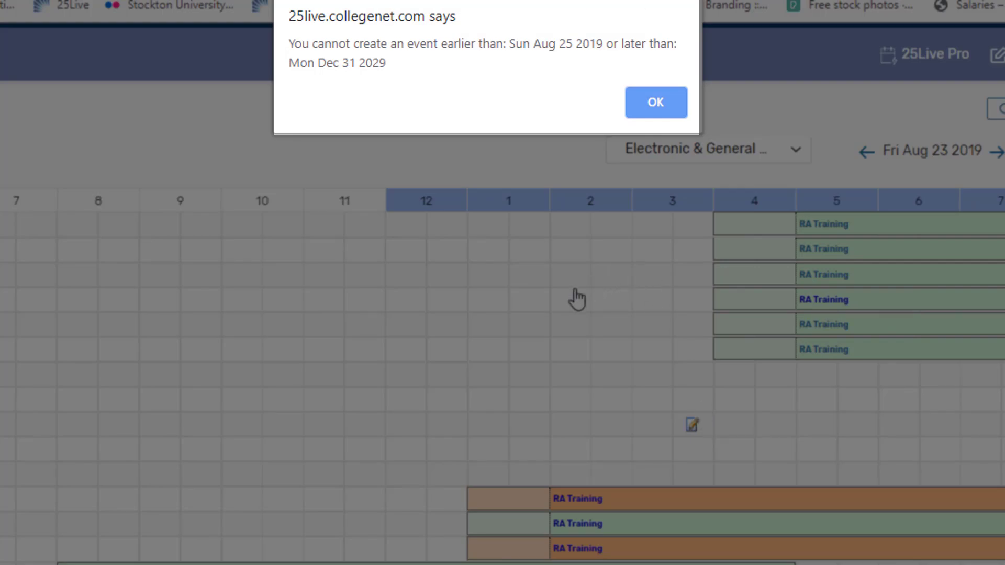
click(658, 102)
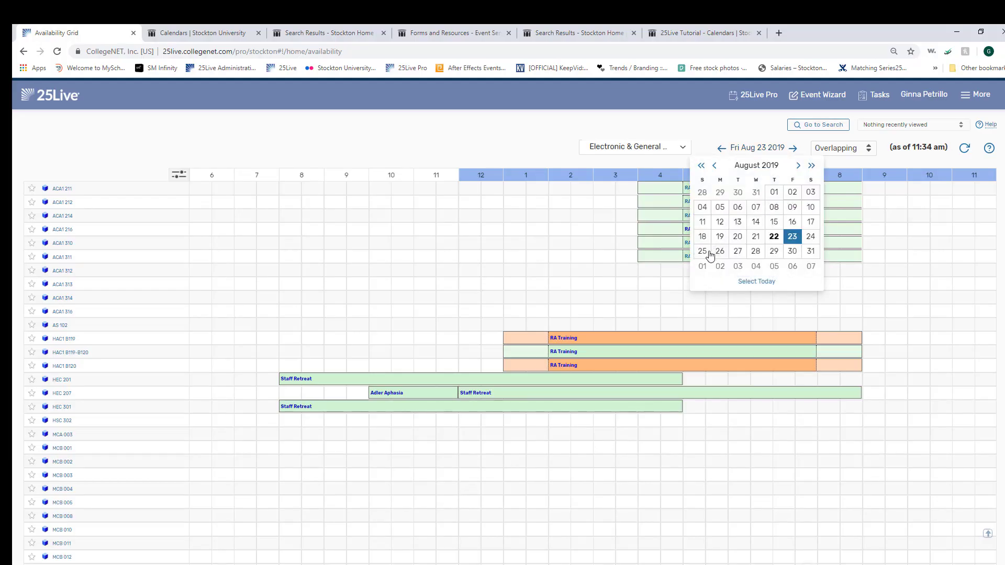
click(709, 253)
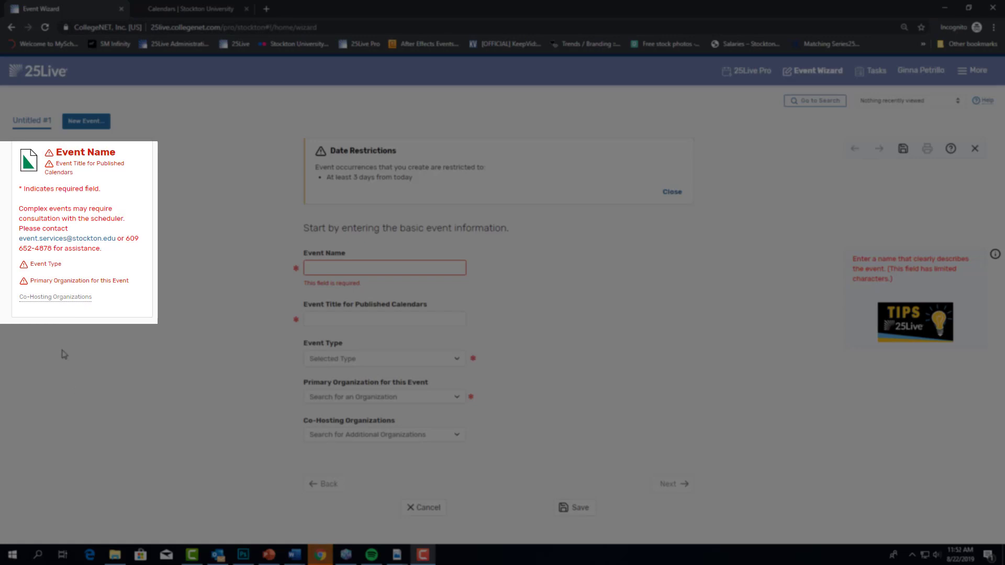
Step: Enter "Event Test" as the event name and use it as the title for published calendars
click(368, 260)
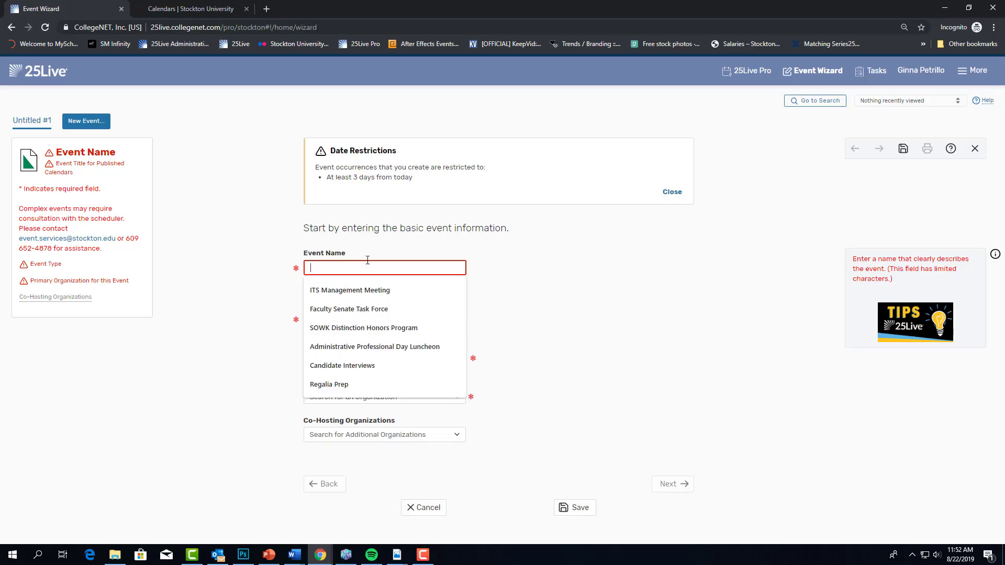
text(Event Test)
key(Tab)
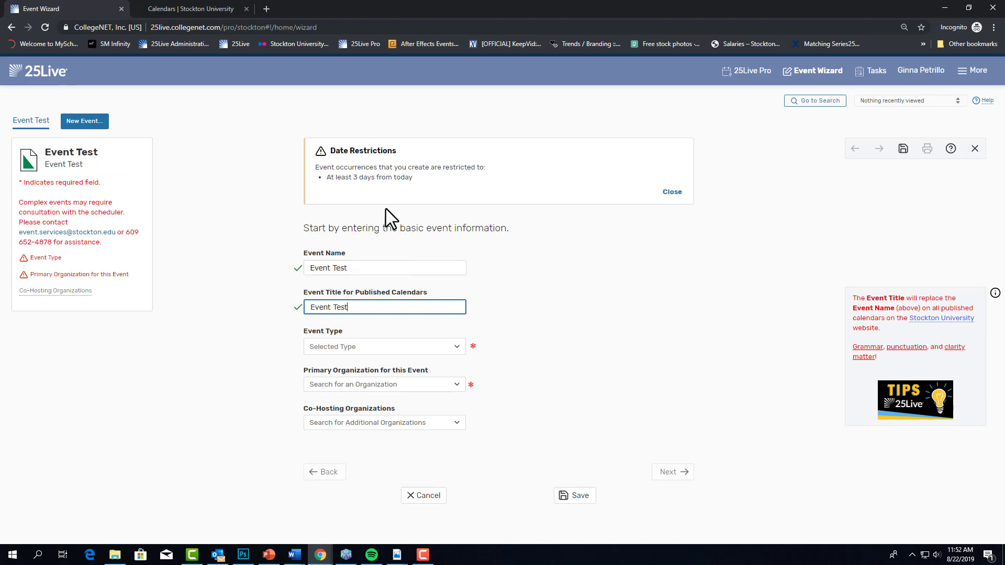
Step: Examine how event titles are shown in the September 2019 listing on the Stockton University Calendars page
click(223, 9)
scroll(374, 230, up, 10)
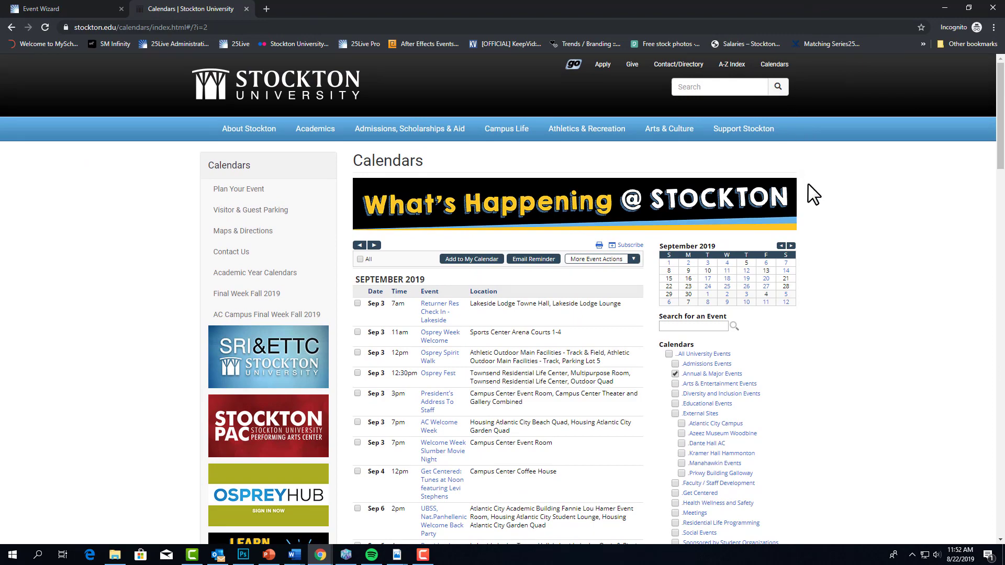
scroll(814, 204, down, 2)
scroll(815, 210, down, 4)
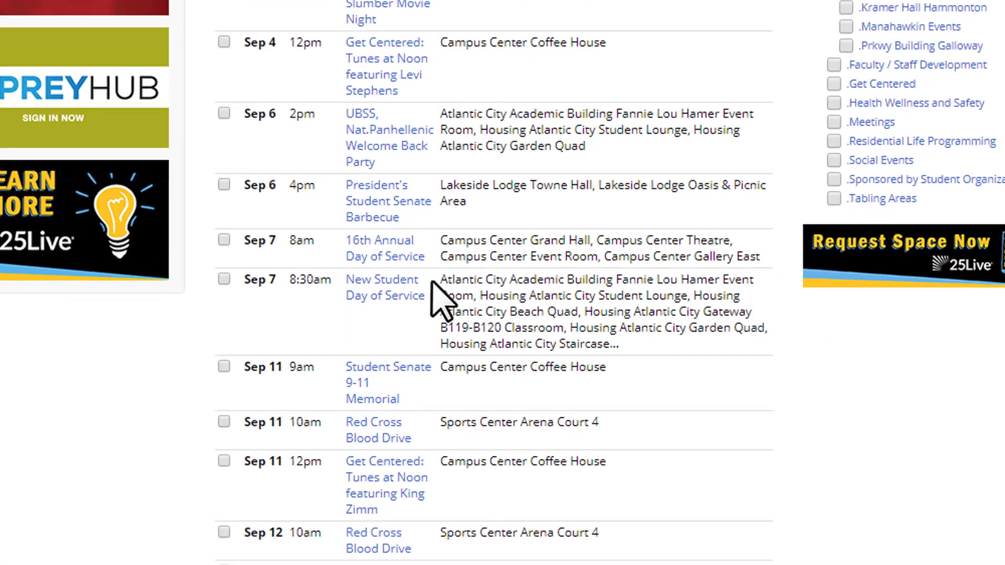
scroll(393, 415, down, 2)
mouse_move(361, 513)
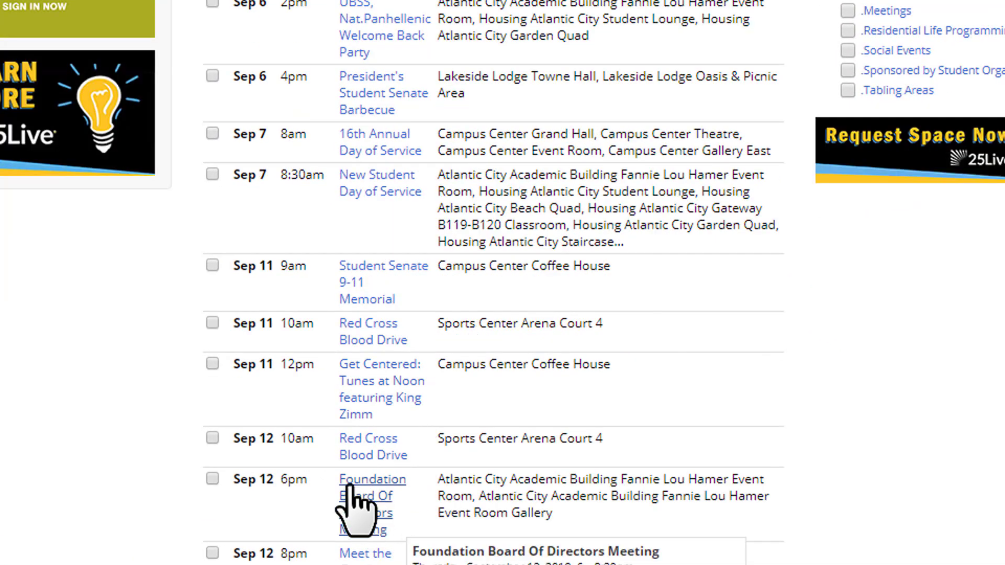
scroll(251, 505, down, 1)
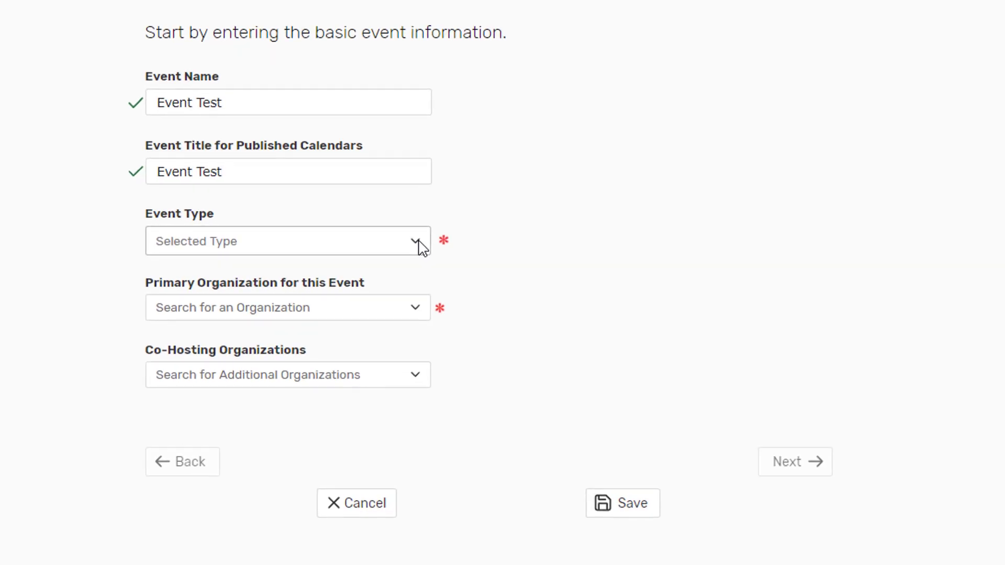
Step: Return to the event form and set the event type to Tabling
click(422, 246)
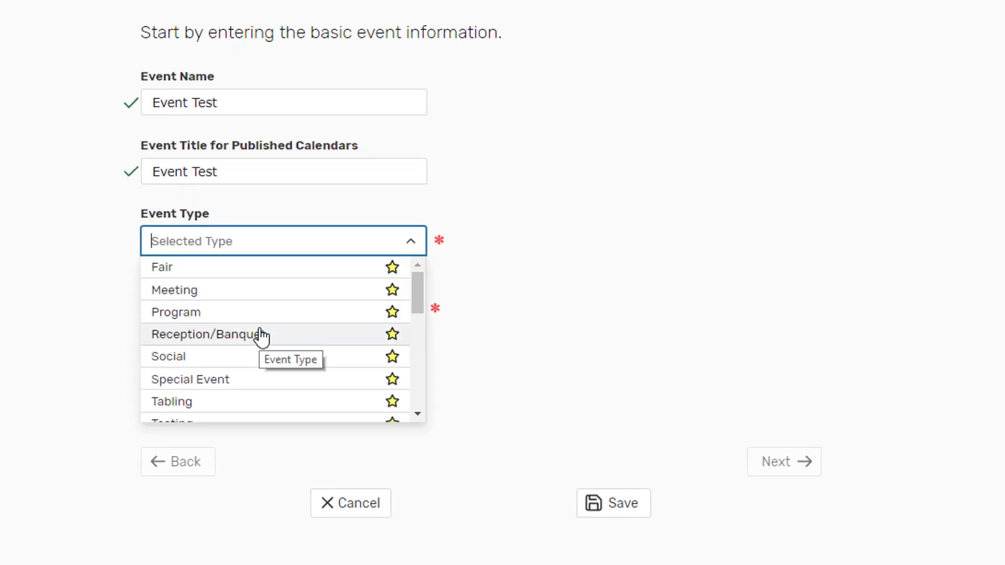
scroll(262, 338, down, 2)
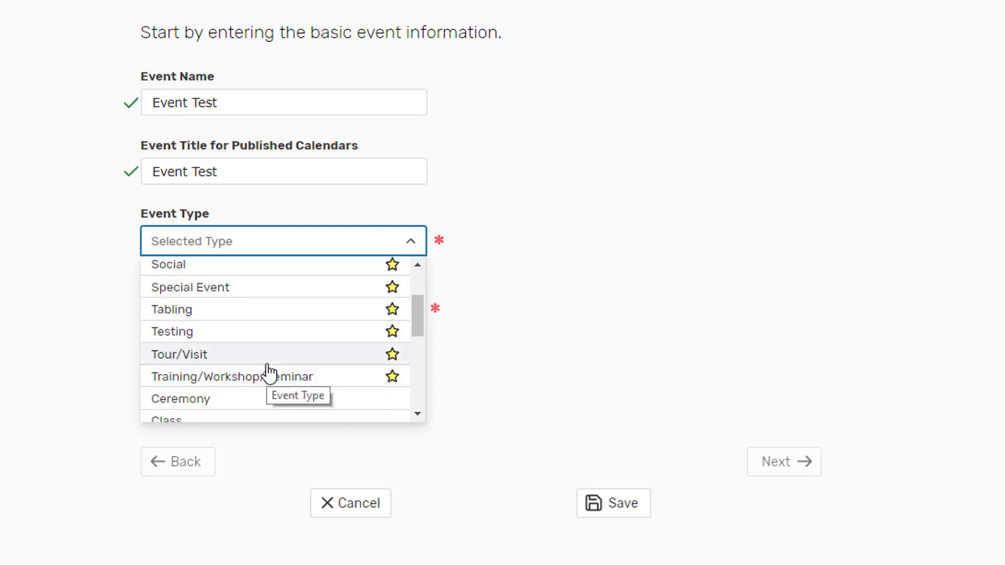
scroll(267, 374, up, 2)
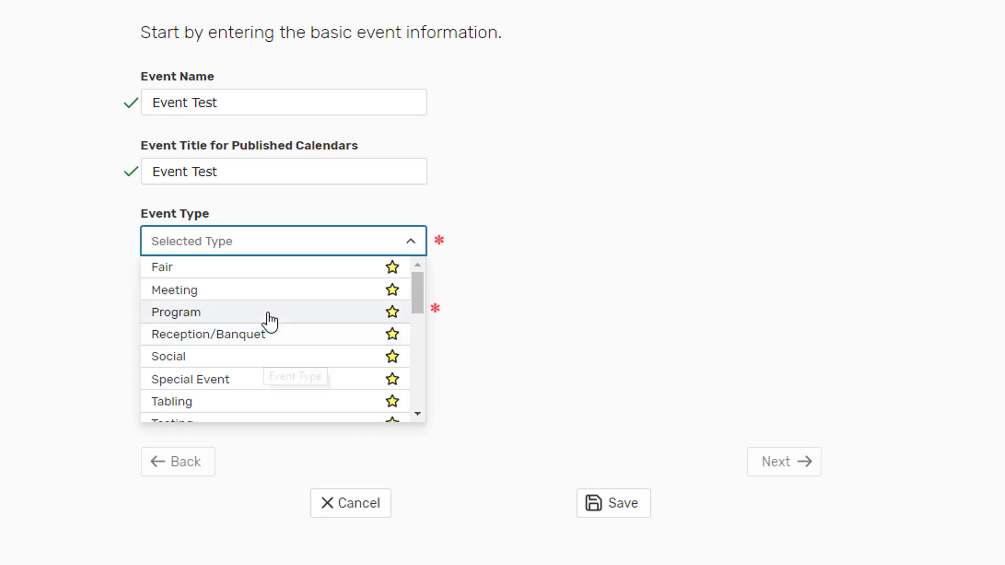
scroll(270, 320, down, 2)
click(230, 309)
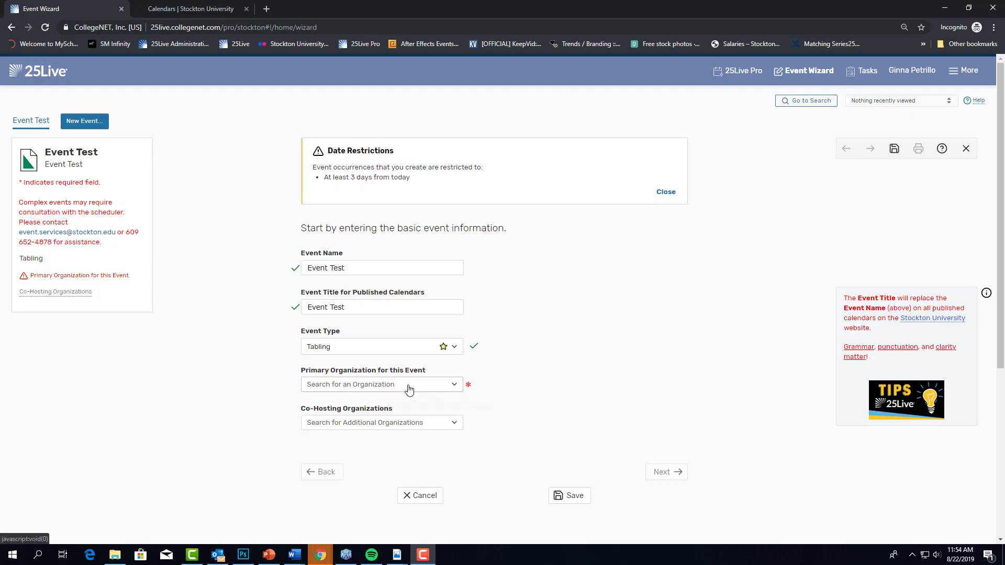
Step: Search for "not listed" and set the primary organization for this event to Not Listed
click(378, 388)
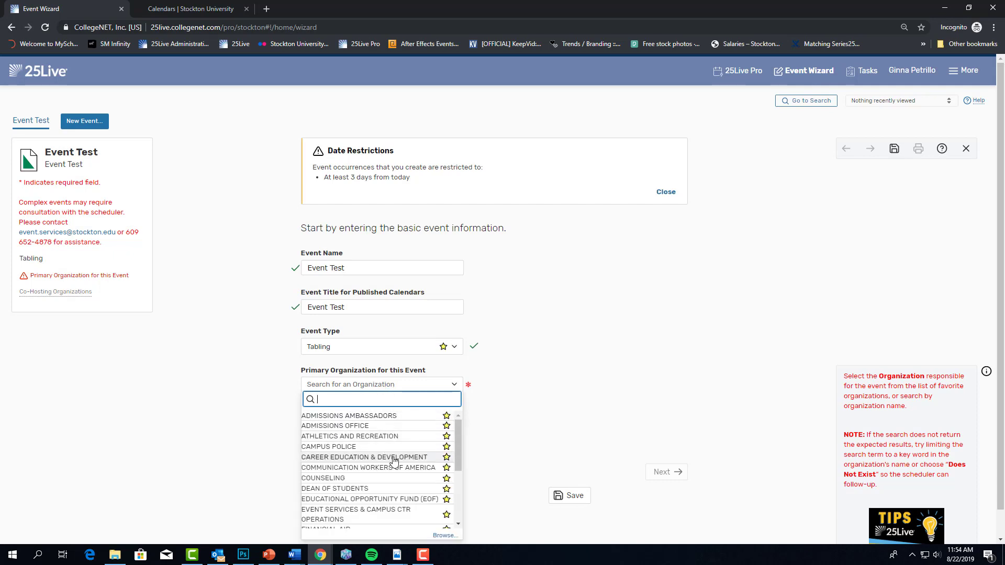
text(not lis)
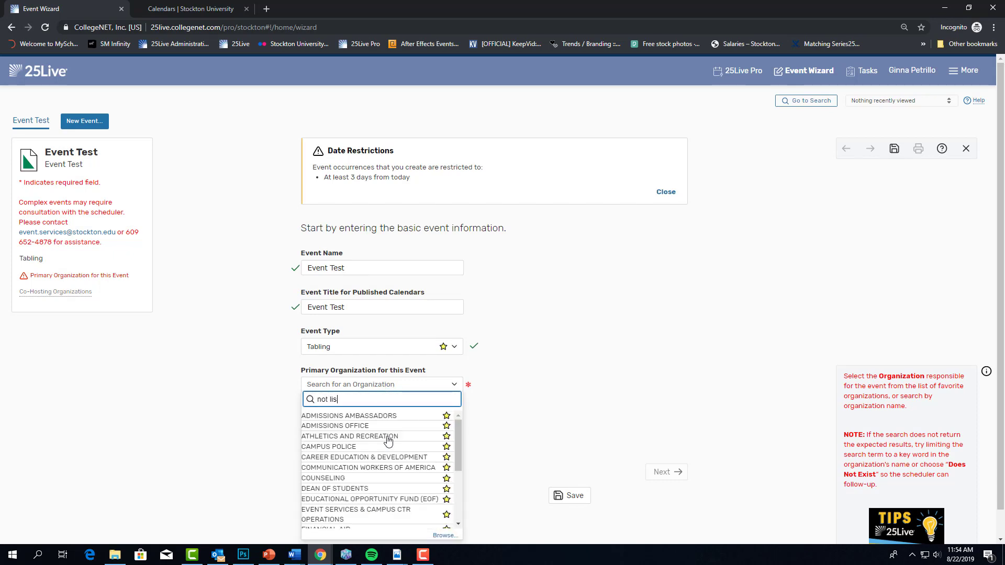
text(ted)
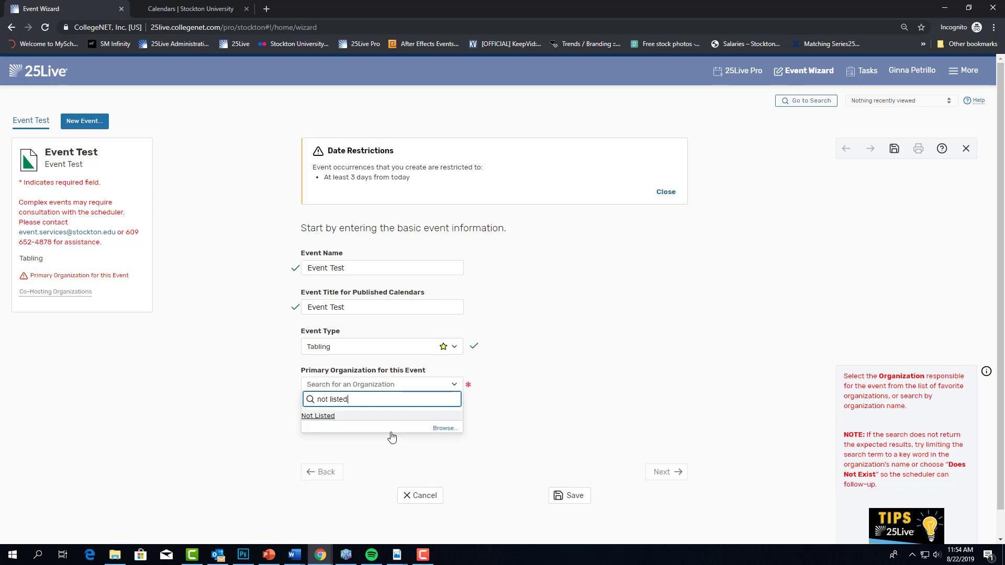
click(349, 416)
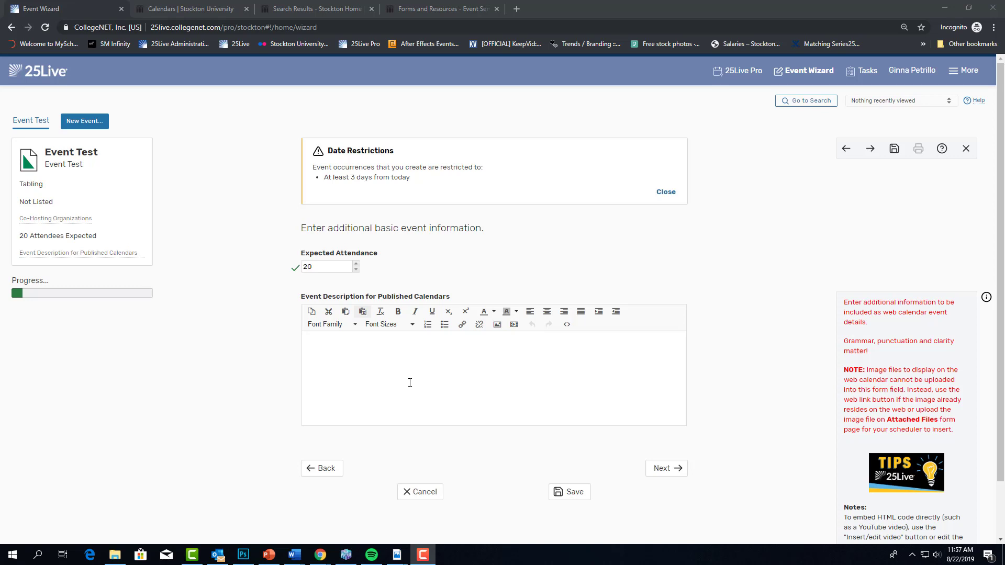
Step: Examine the Get Involved Fair Fall 2019 entry on the published calendar and return to the Event Wizard
key(ctrl+Tab)
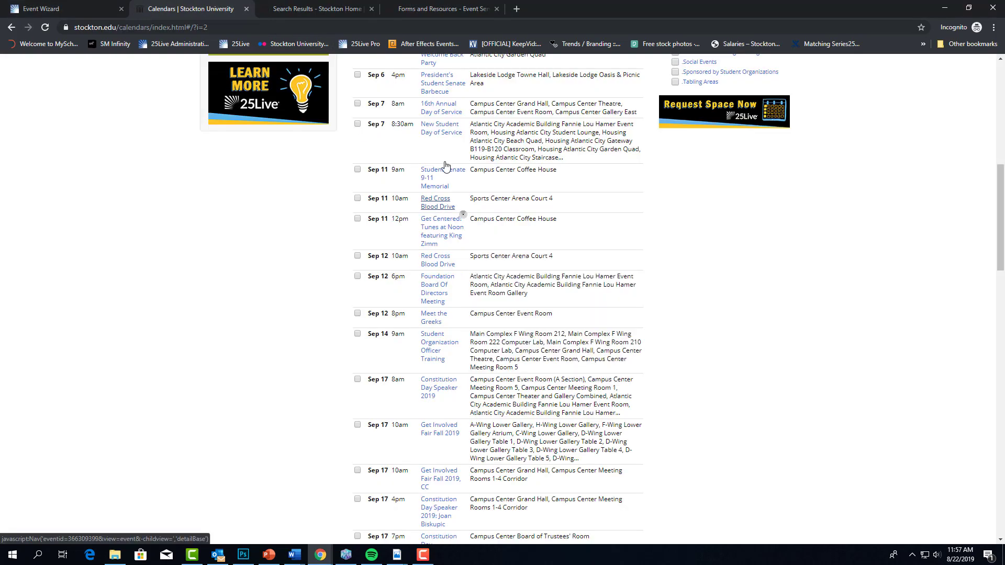
click(430, 430)
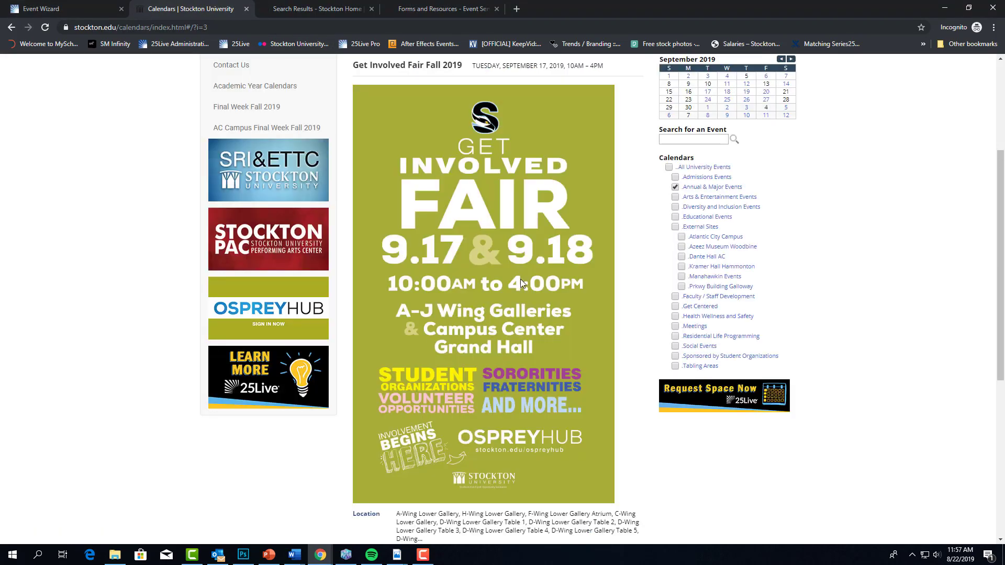
scroll(547, 288, up, 1)
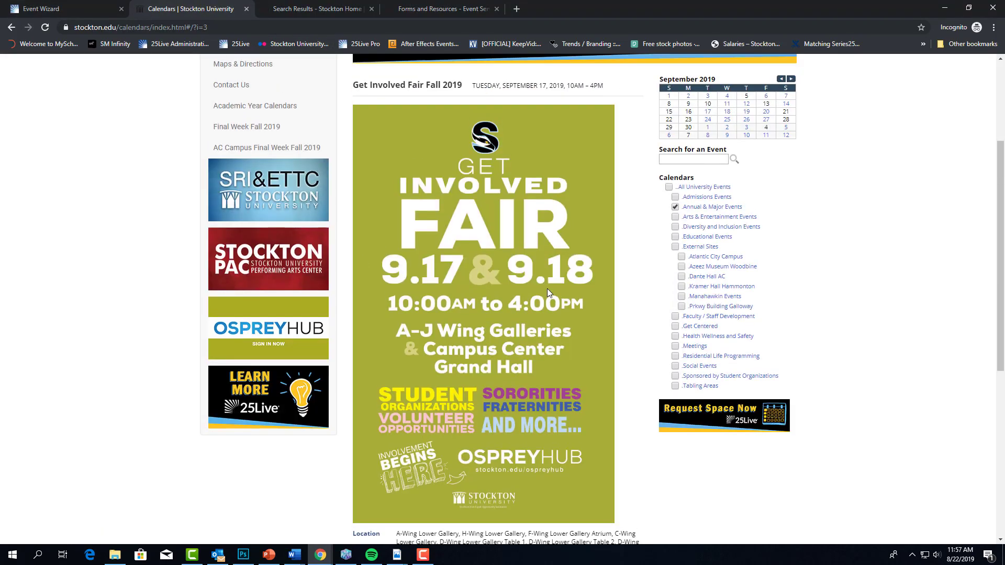
scroll(548, 288, up, 2)
scroll(467, 171, down, 2)
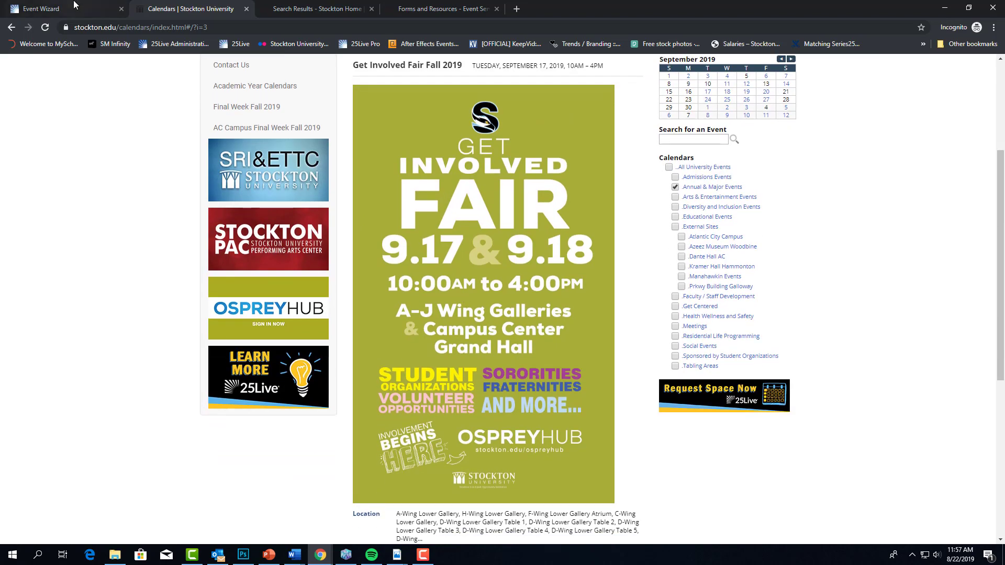
click(74, 6)
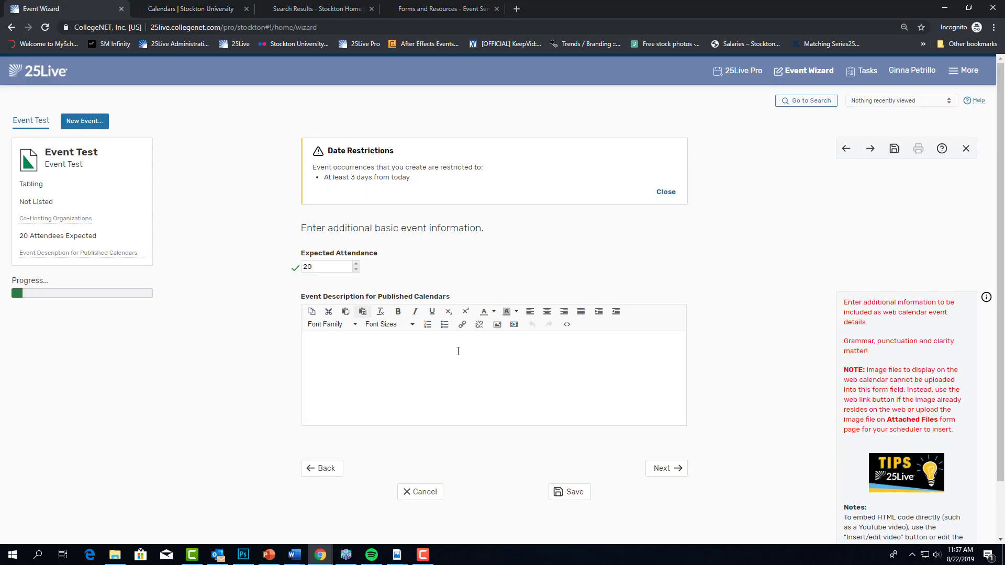
Step: Open the image option of the event description, and the Web Calendar & TV / LED Request Form from Forms and Resources
click(497, 325)
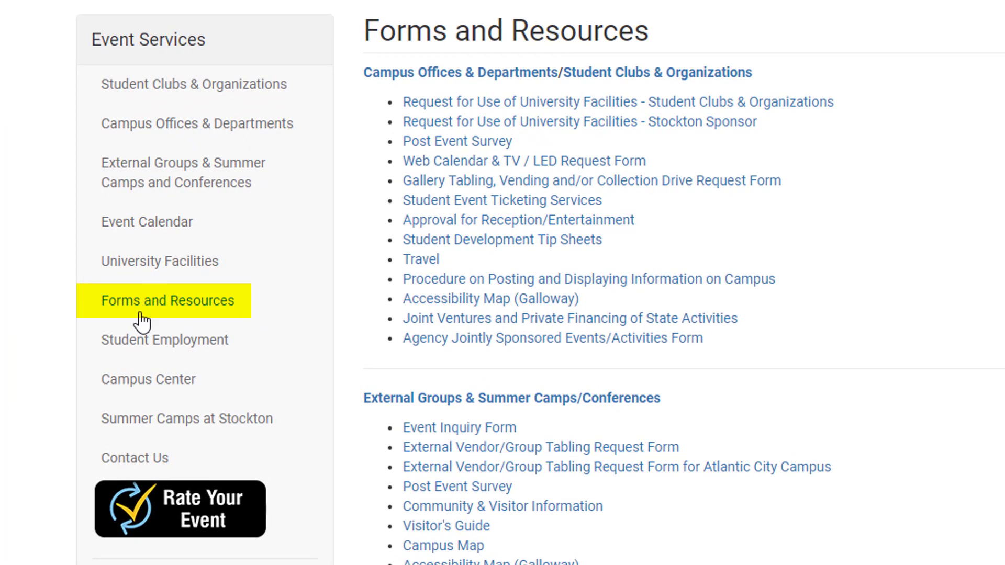
click(462, 163)
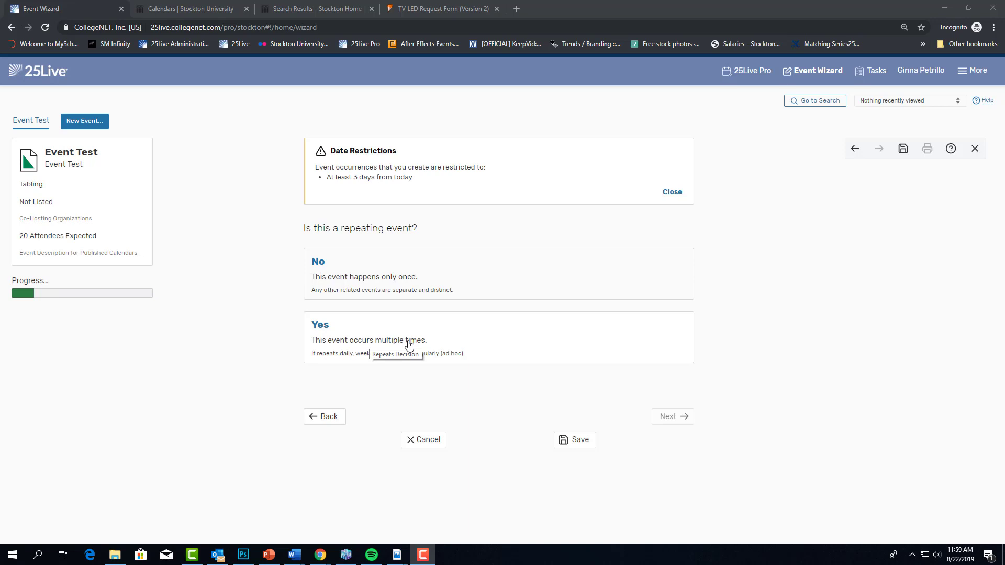
Step: Mark the event as happening only once
click(481, 282)
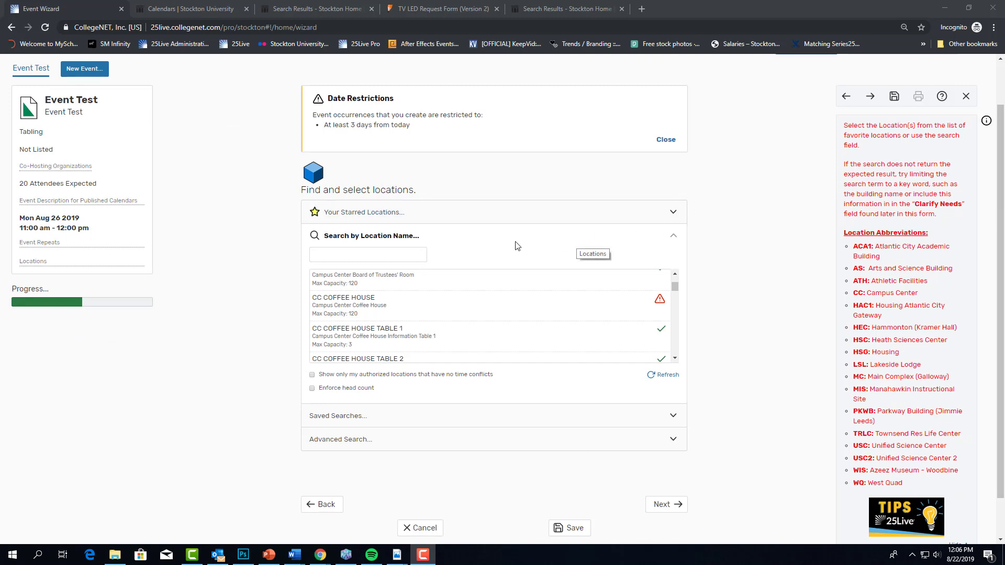
Step: Look through the starred locations and search for locations by the name "cc"
click(542, 216)
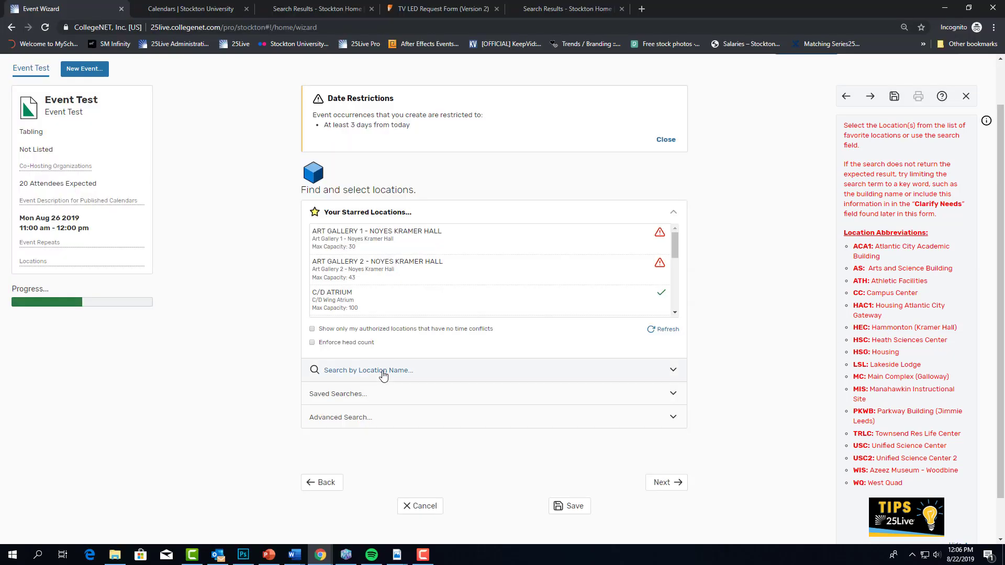
click(385, 370)
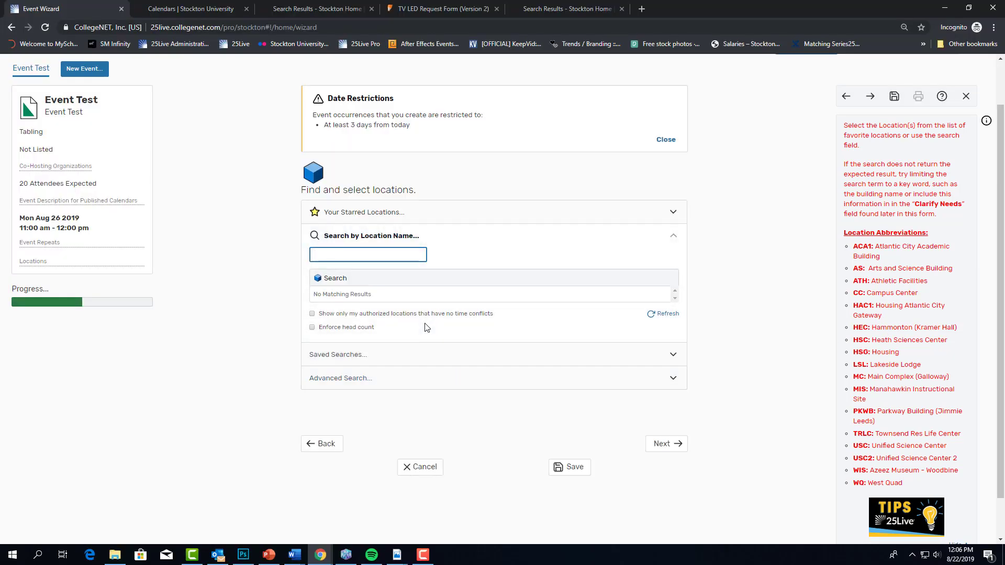
text(cc)
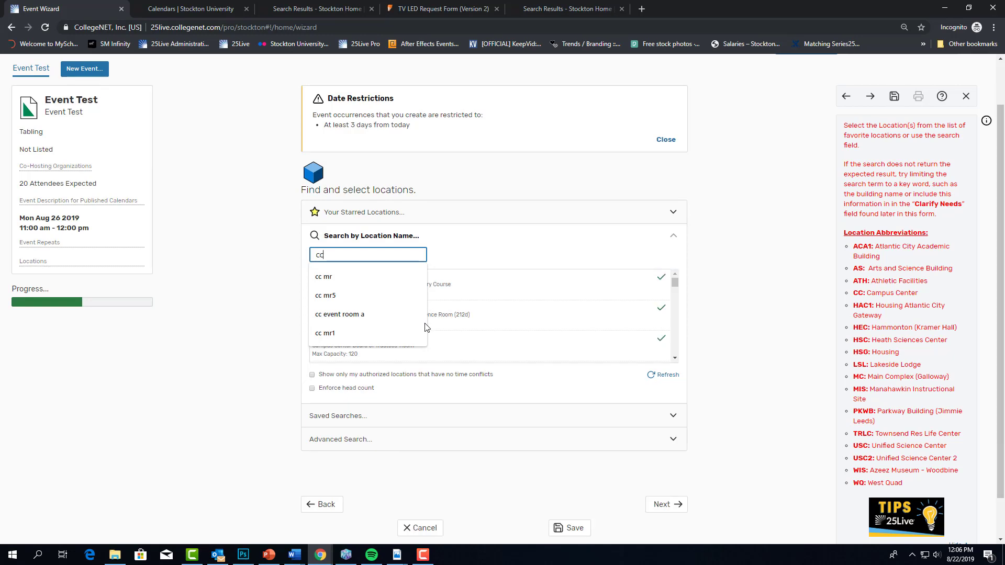
click(740, 277)
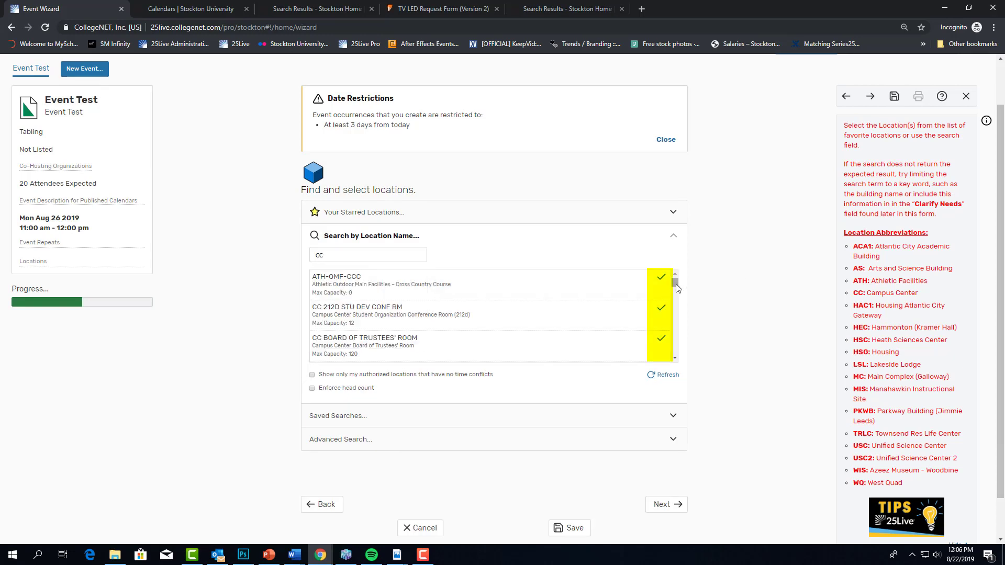
scroll(675, 286, down, 2)
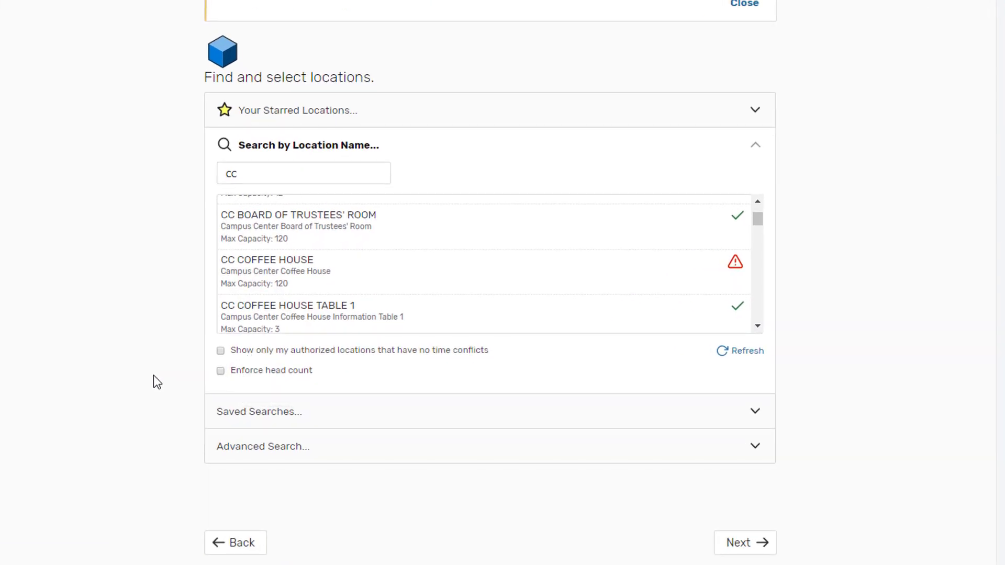
Step: Limit the location results to authorized locations without time conflicts and enforce the head count
click(221, 351)
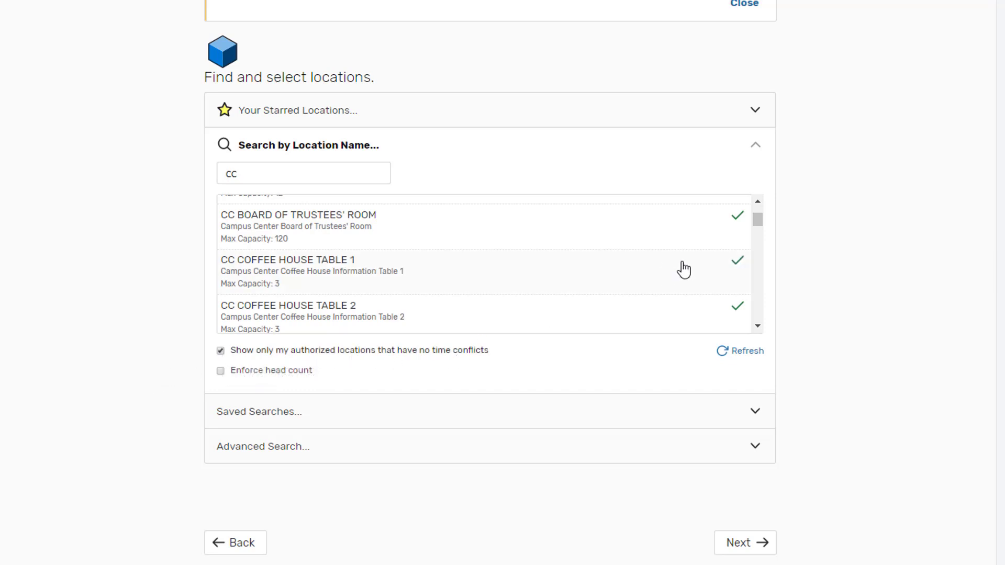
click(220, 371)
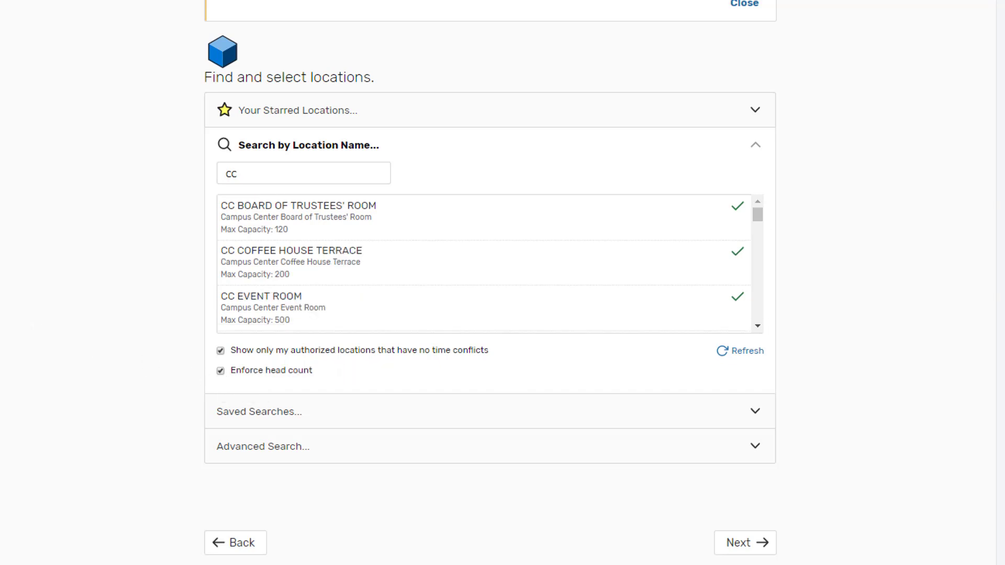
Step: Open the advanced location search and look through its feature and category options
click(267, 446)
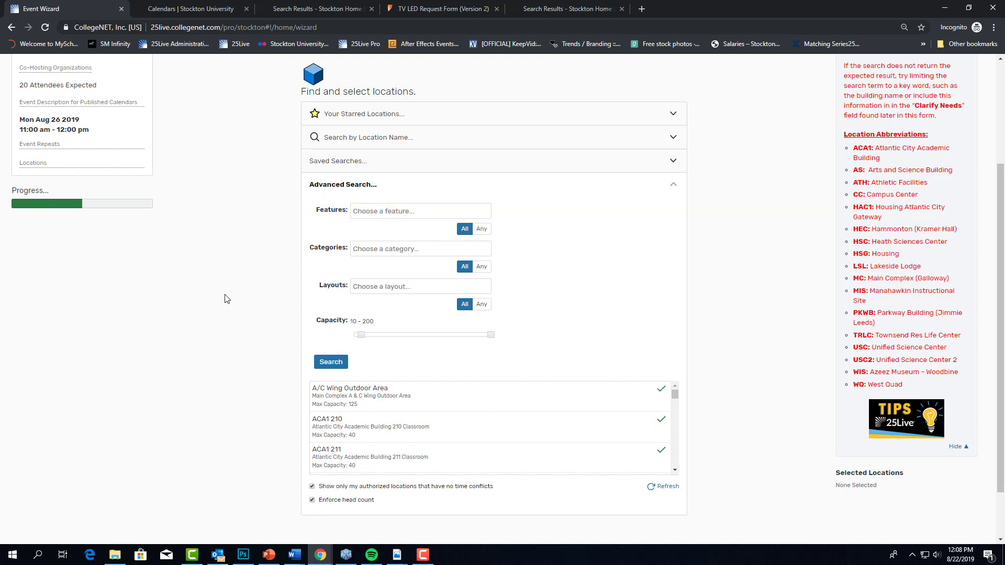
click(404, 211)
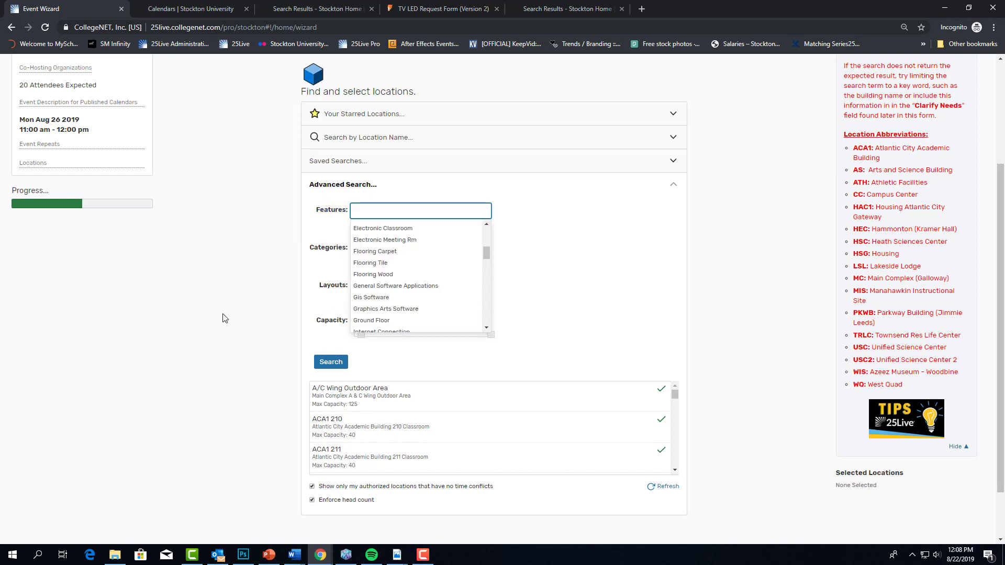
click(395, 249)
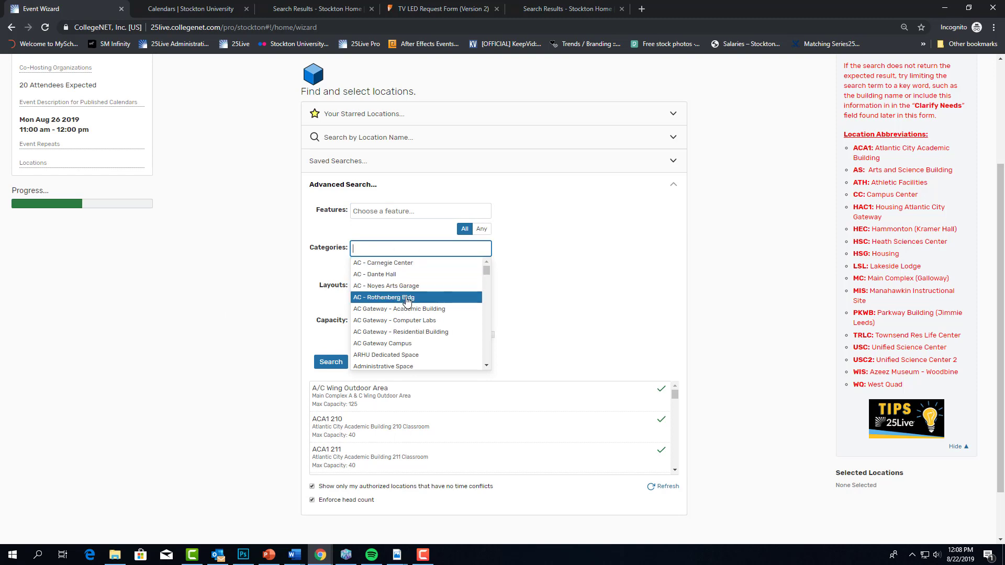
Step: Set the advanced search's capacity to 35 or more and browse the list of locations
scroll(407, 302, down, 1)
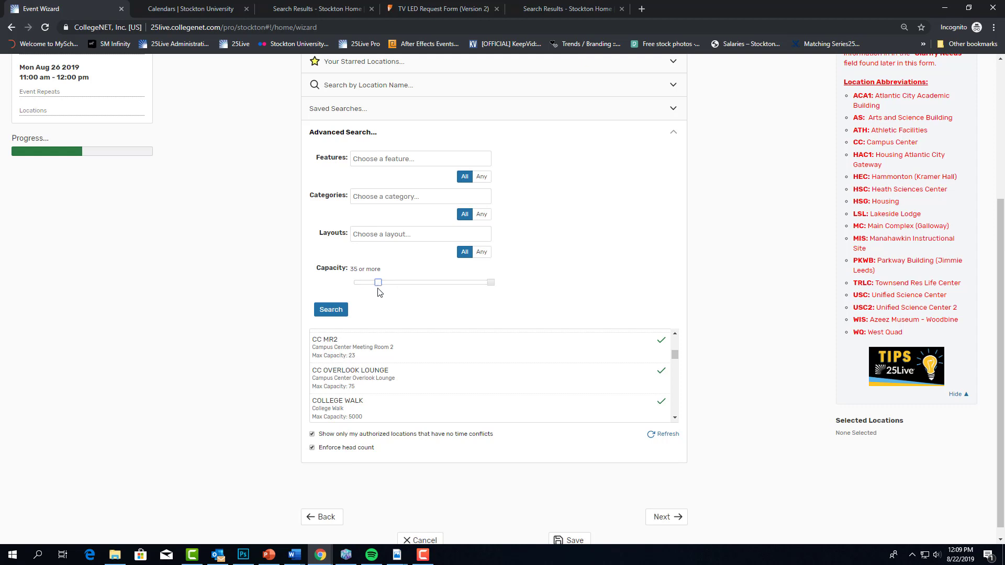
scroll(675, 362, down, 10)
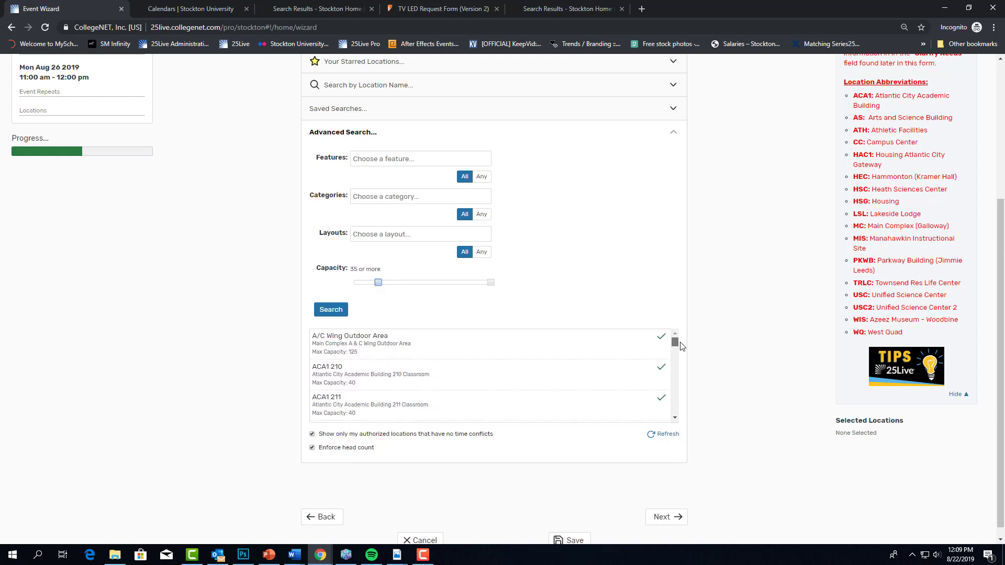
drag(675, 365, 677, 372)
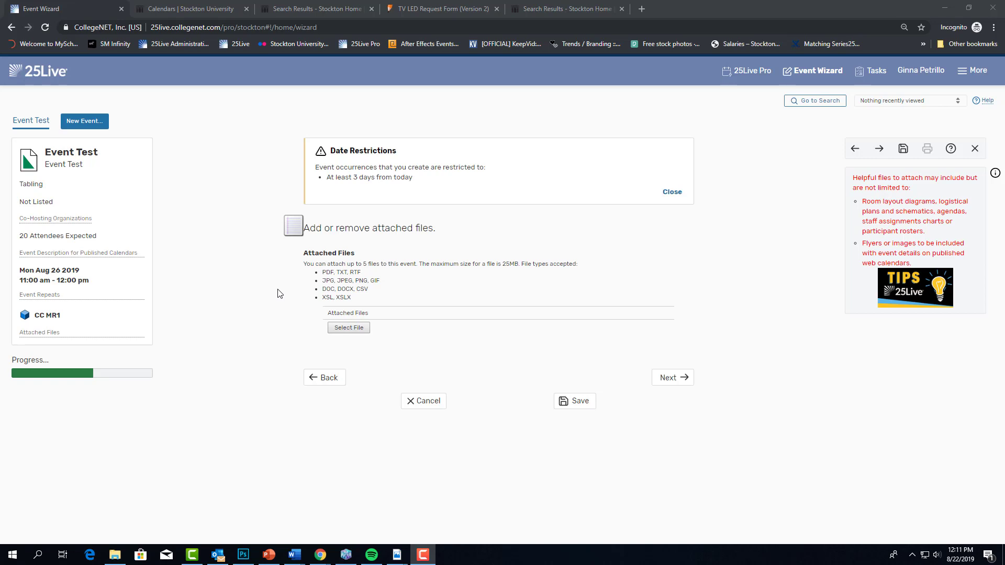
Step: Continue past the attached files without adding any, and review the custom attribute questions from catering services to clarifying needs
click(674, 380)
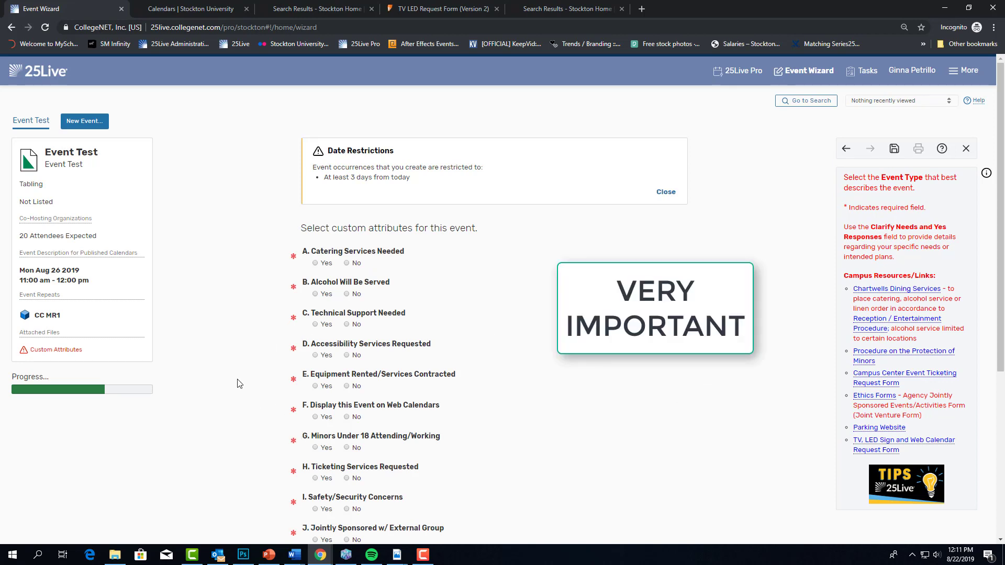
scroll(245, 360, down, 1)
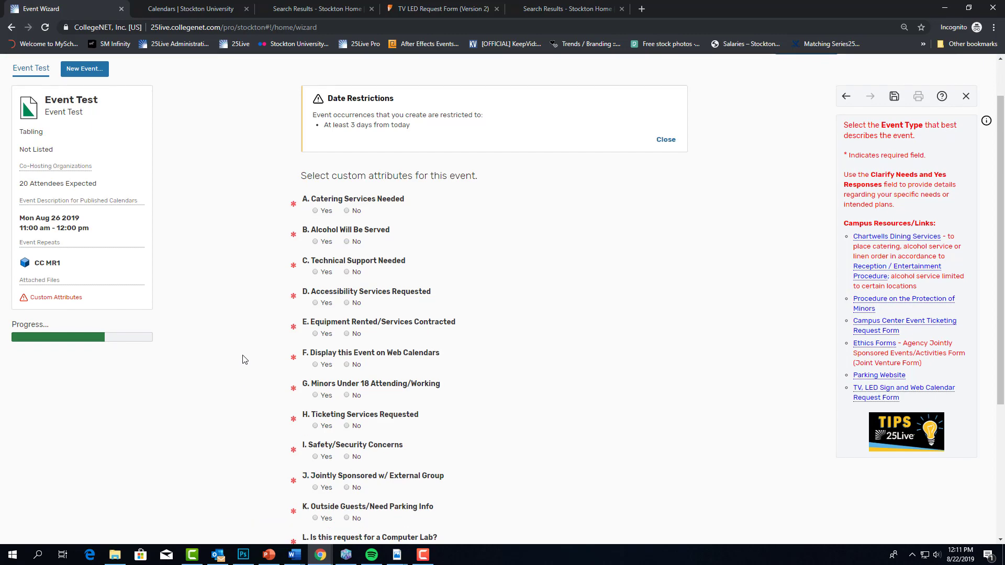
scroll(243, 360, down, 4)
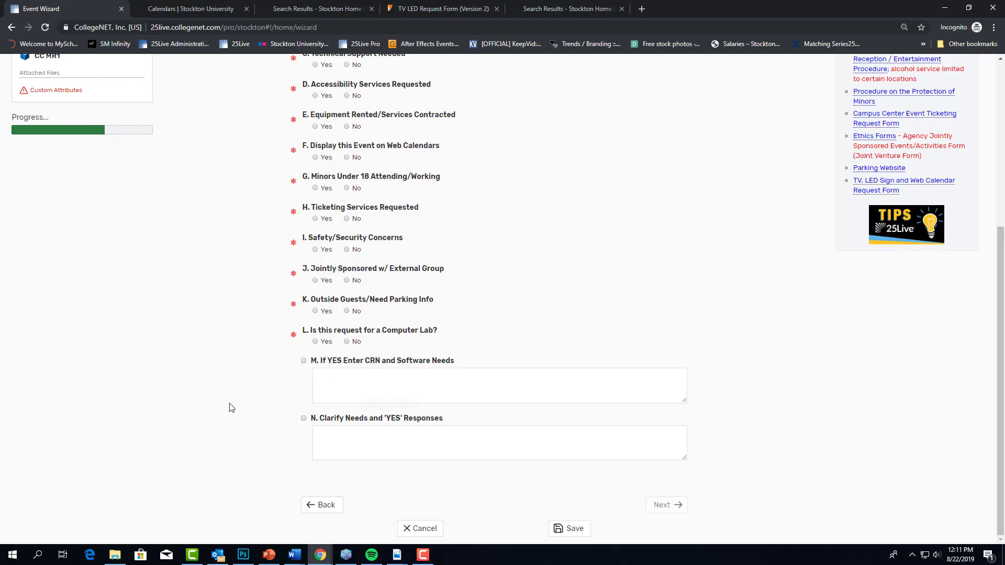
scroll(664, 339, up, 2)
scroll(676, 343, up, 2)
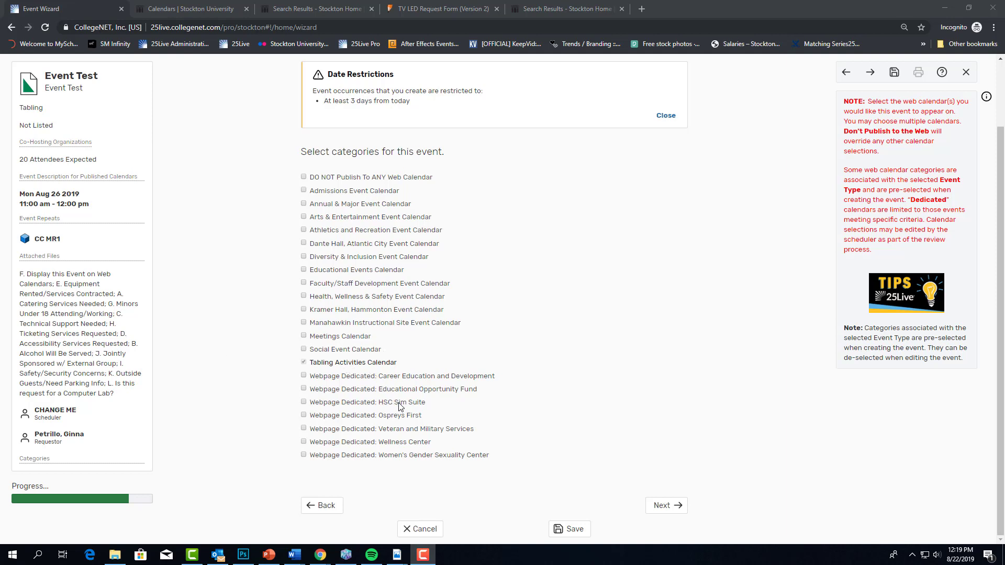
Step: Continue with the preselected Tabling Activities Calendar category and agree to the terms and conditions
click(664, 506)
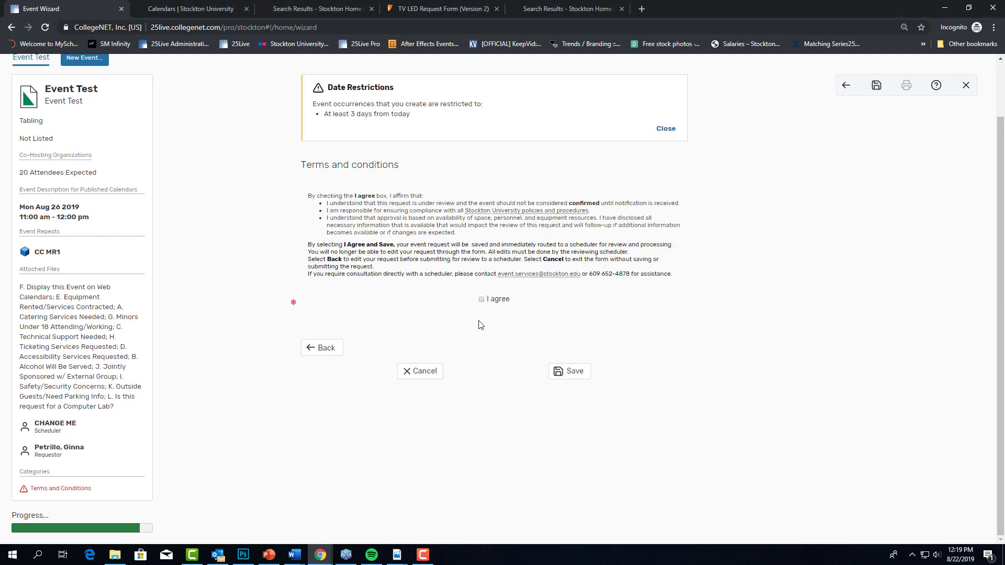
click(486, 300)
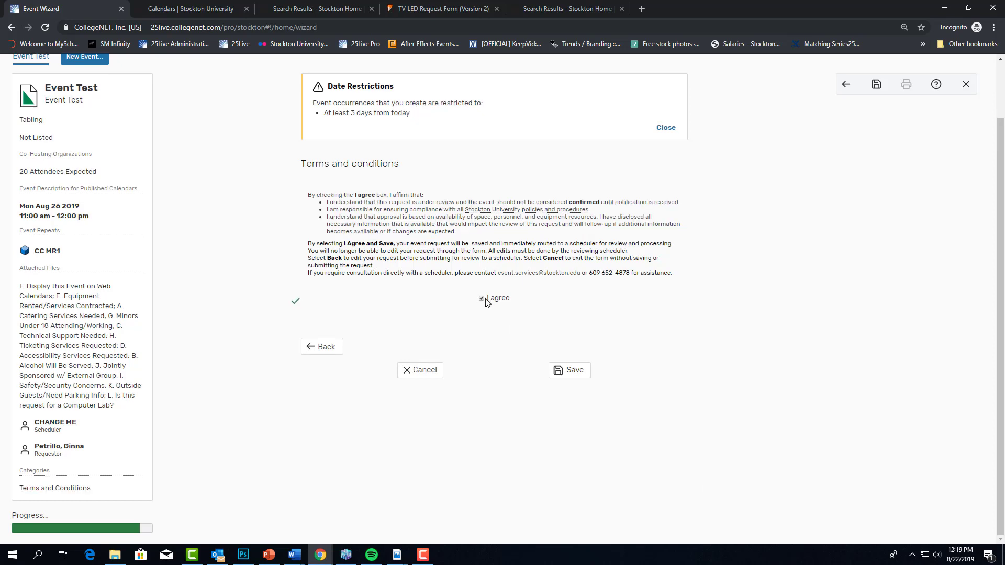